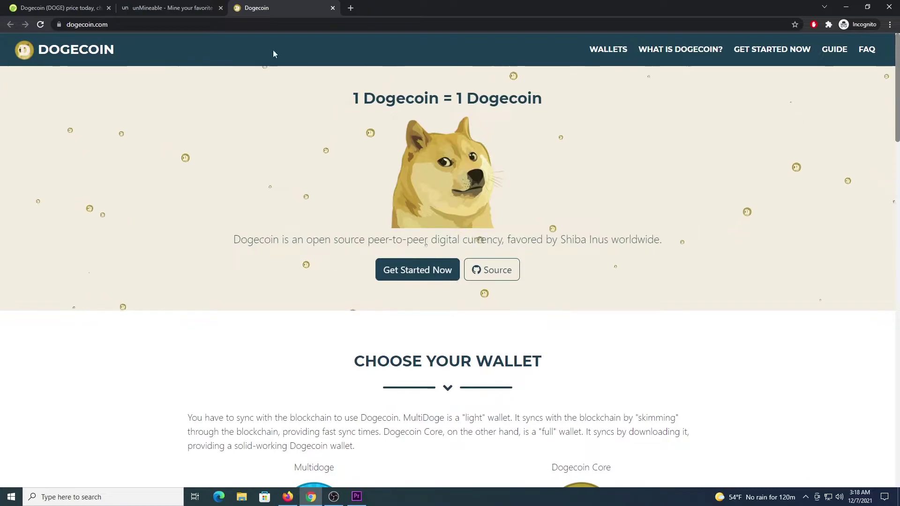
Switch to the CoinGecko tab showing Dogecoin's price, market cap and supply
left_click(67, 7)
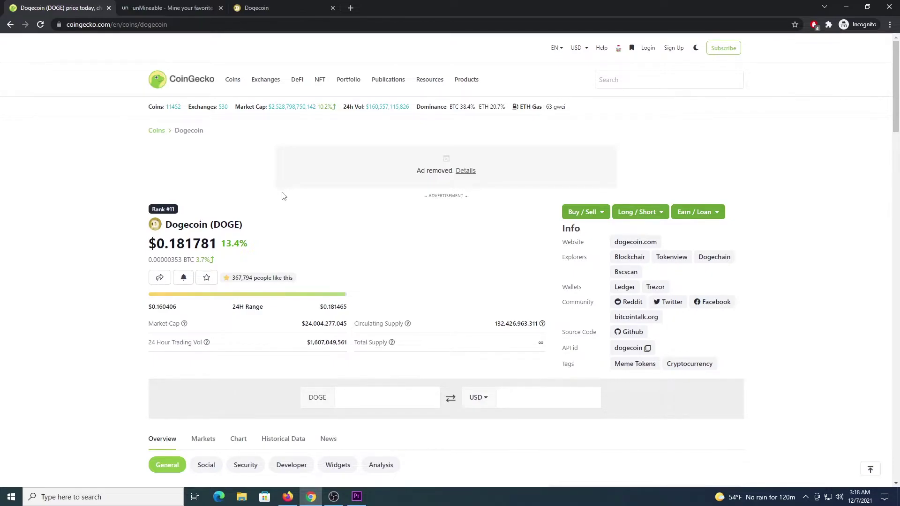
left_click(106, 497)
type("windows security")
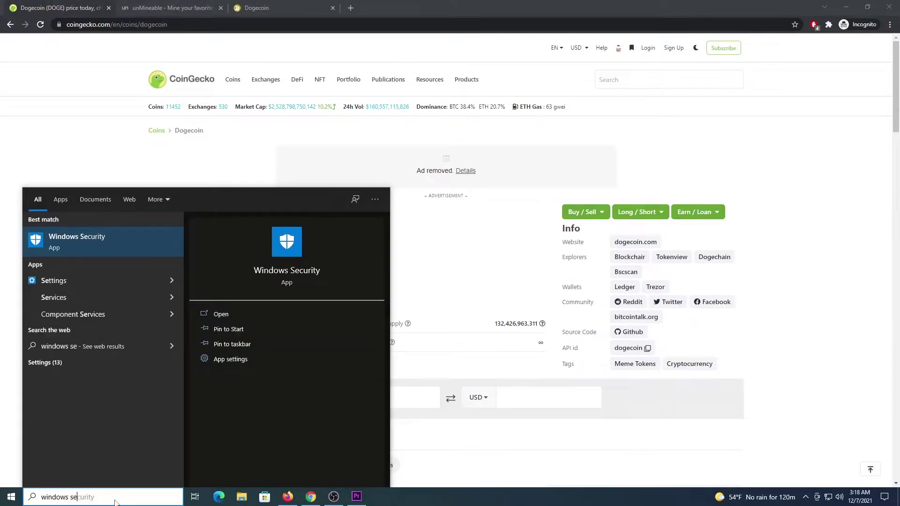
left_click(77, 242)
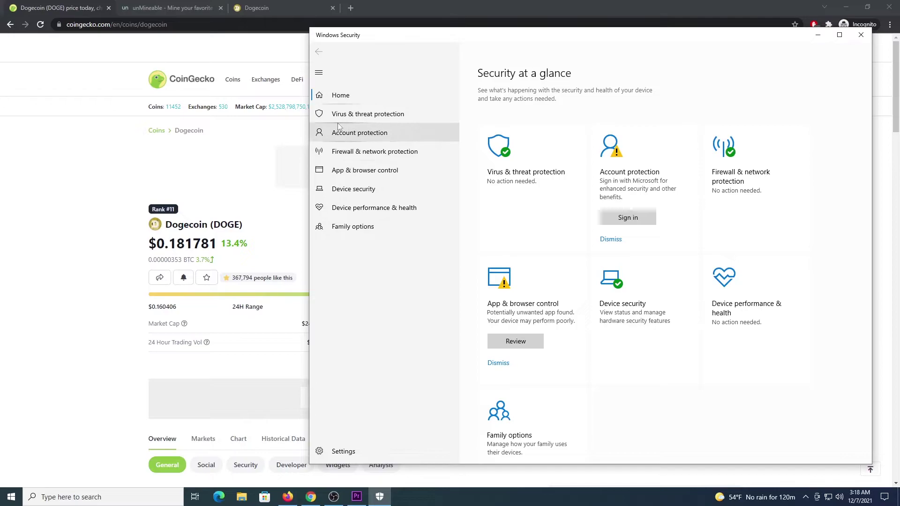
left_click(355, 117)
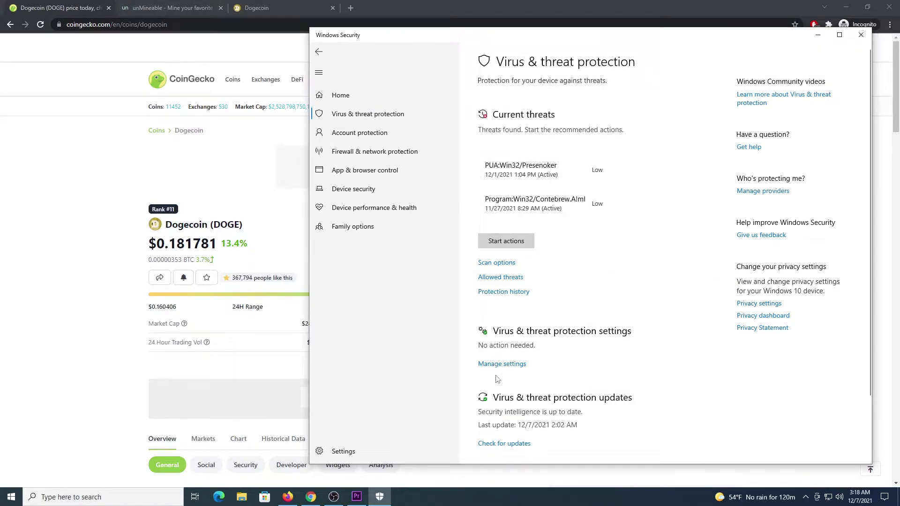
left_click(502, 363)
scroll(641, 324, "down", 5)
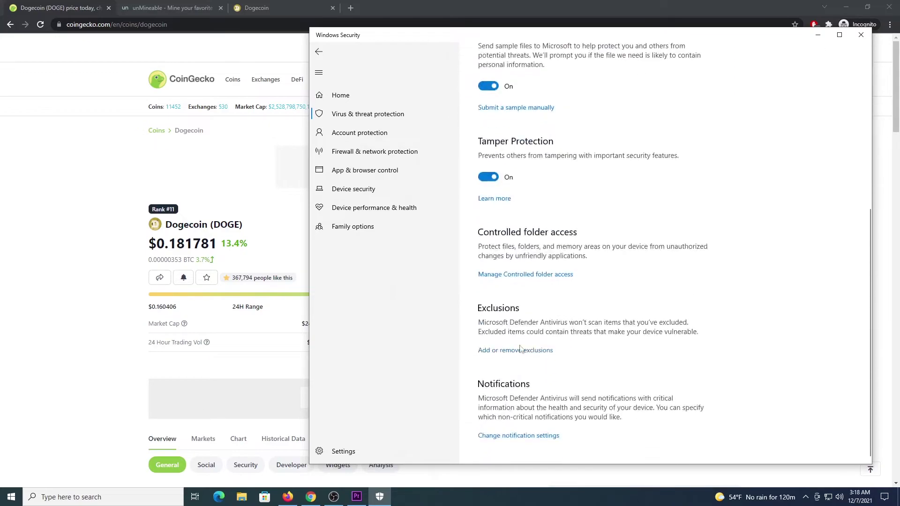
left_click(519, 350)
left_click(523, 138)
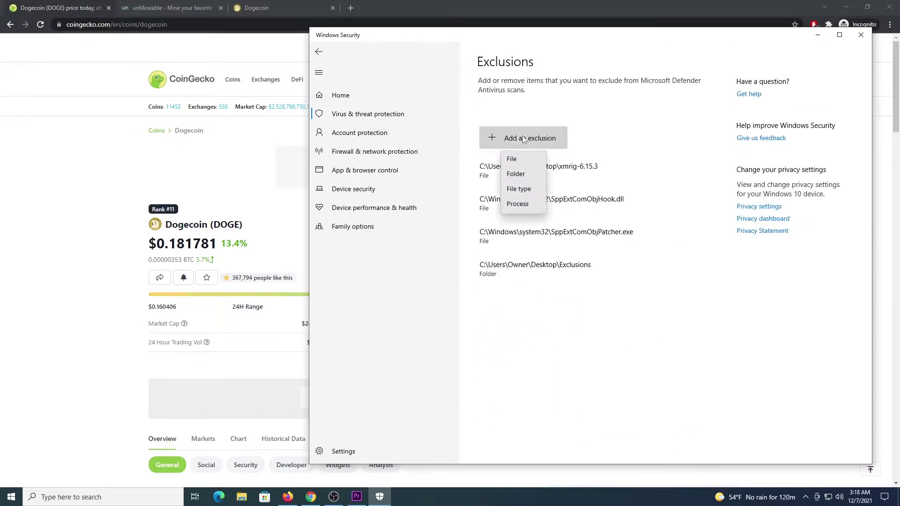
left_click(523, 174)
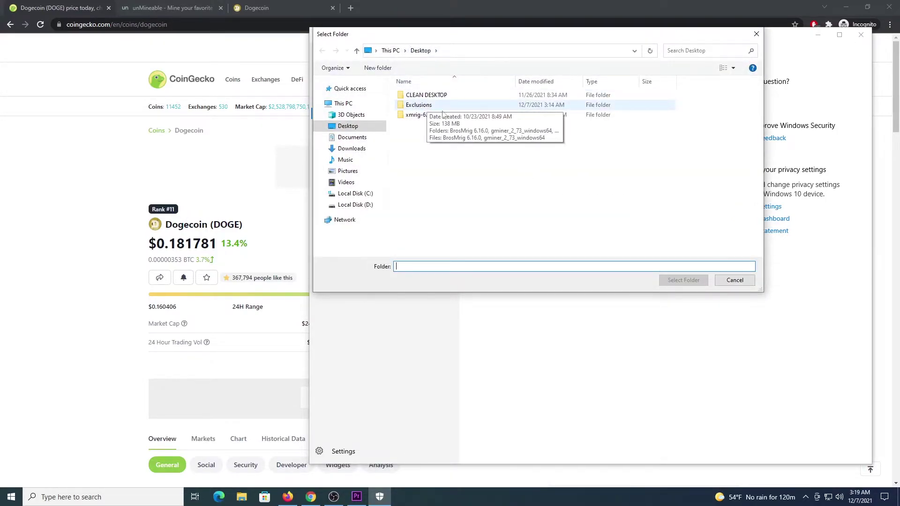
left_click(735, 280)
left_click(851, 42)
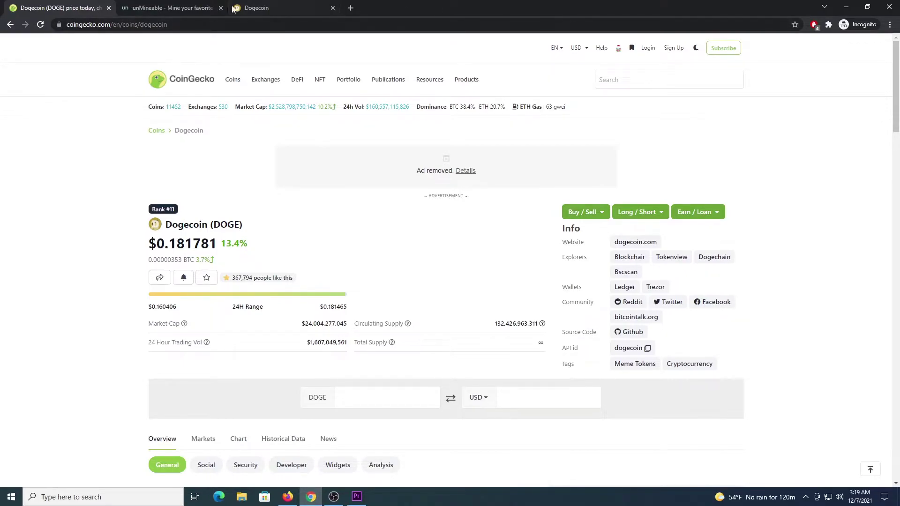
Download the unMineable Miner zip with files included from the unMineable site
left_click(168, 8)
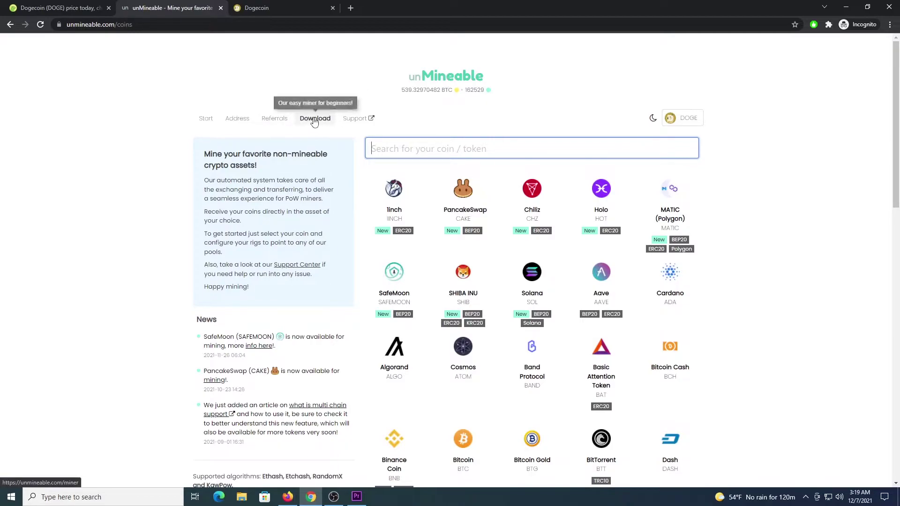
left_click(315, 118)
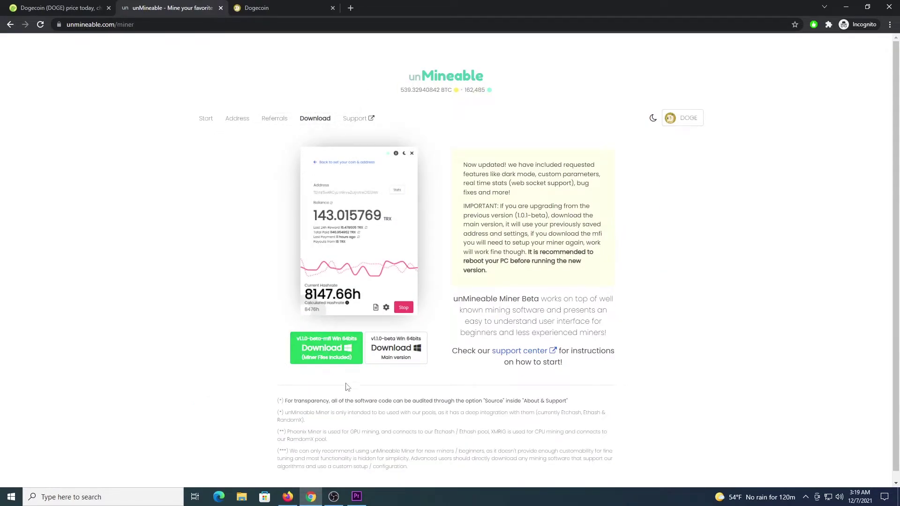
left_click(322, 358)
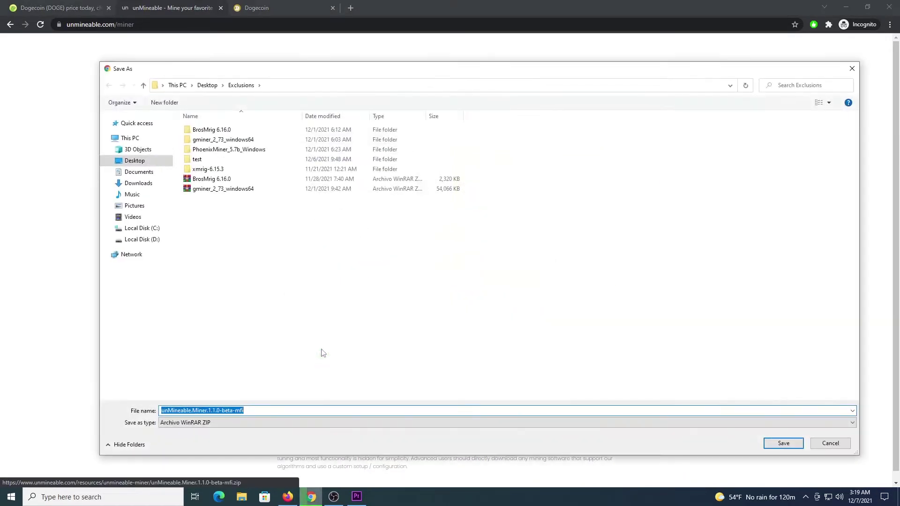
left_click(784, 443)
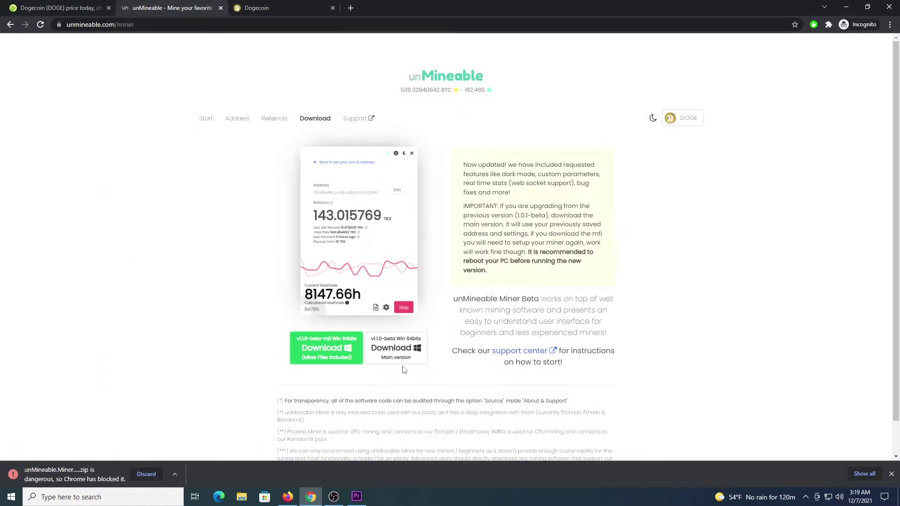
Keep the blocked miner zip in Chrome's downloads and show it in its folder
key("ctrl+j")
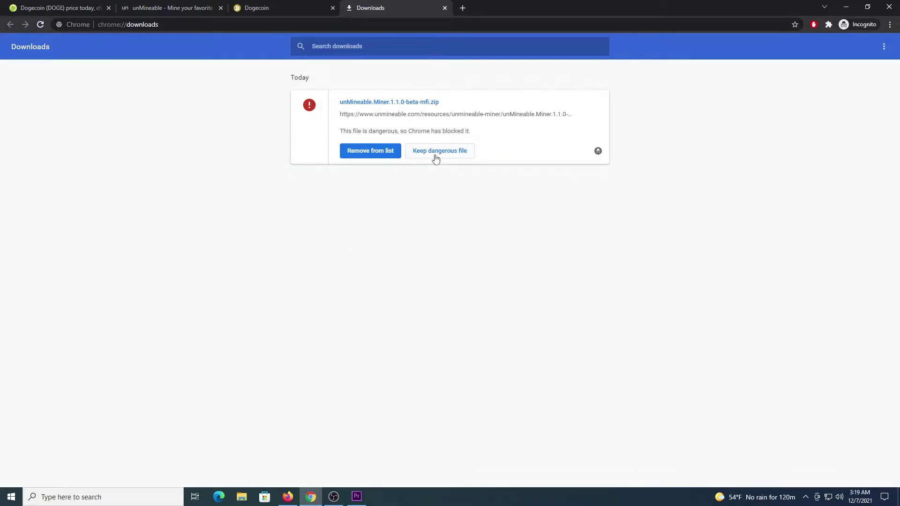
left_click(439, 151)
left_click(486, 99)
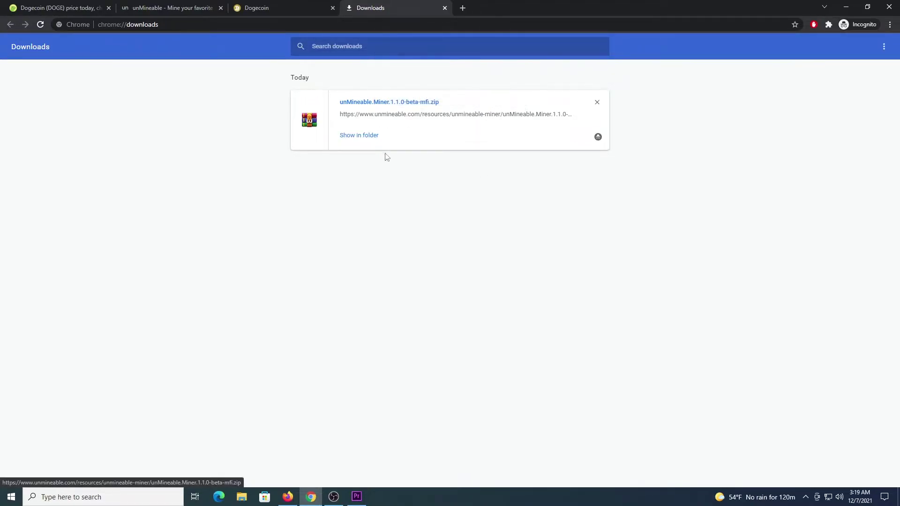
left_click(357, 135)
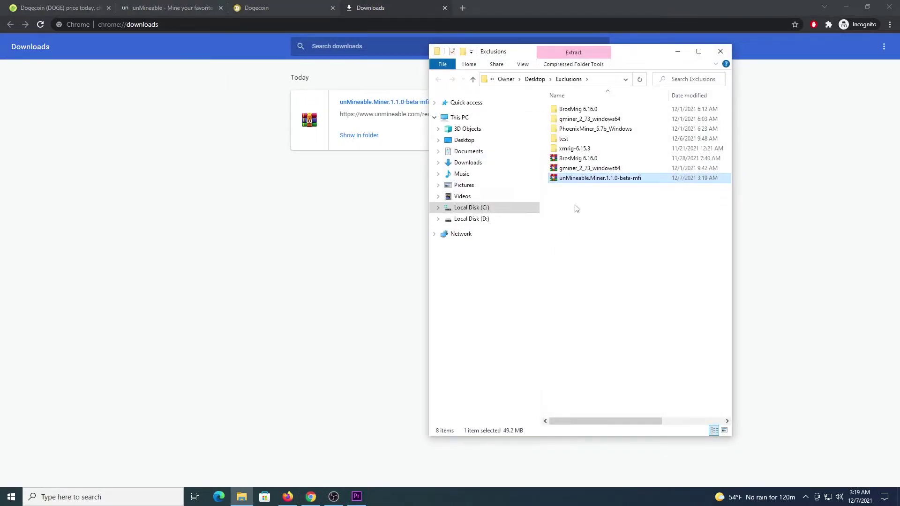
Extract the unMineable Miner zip here in the Exclusions folder
left_click(576, 209)
left_click(579, 181)
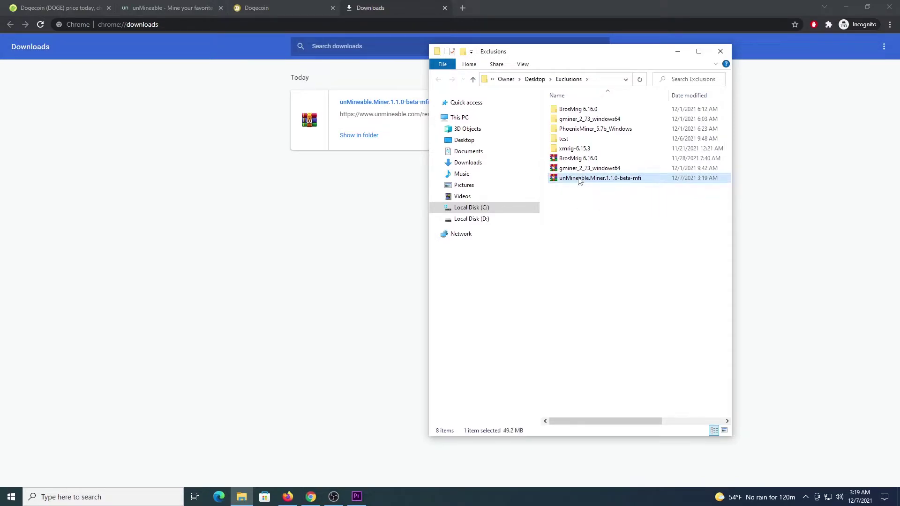
right_click(578, 180)
left_click(614, 225)
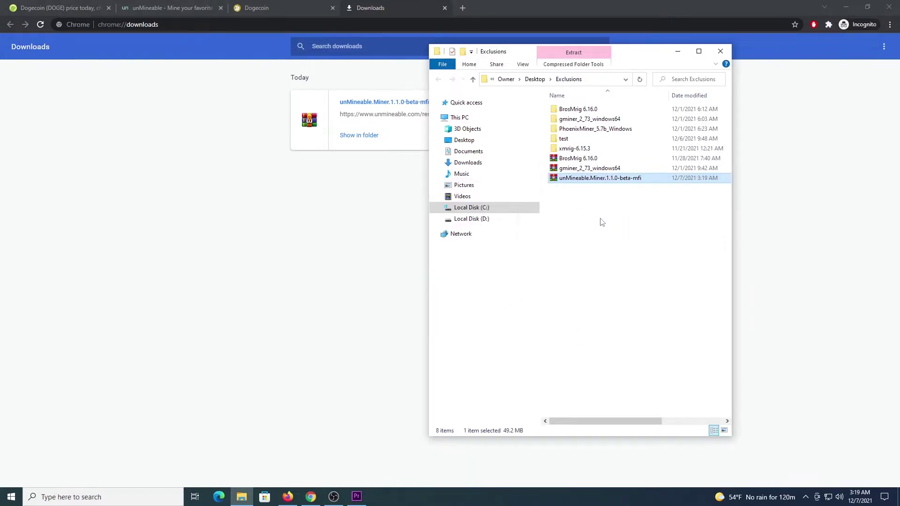
Run the extracted unMineable Miner 1.1.0 beta as administrator
left_click(576, 178)
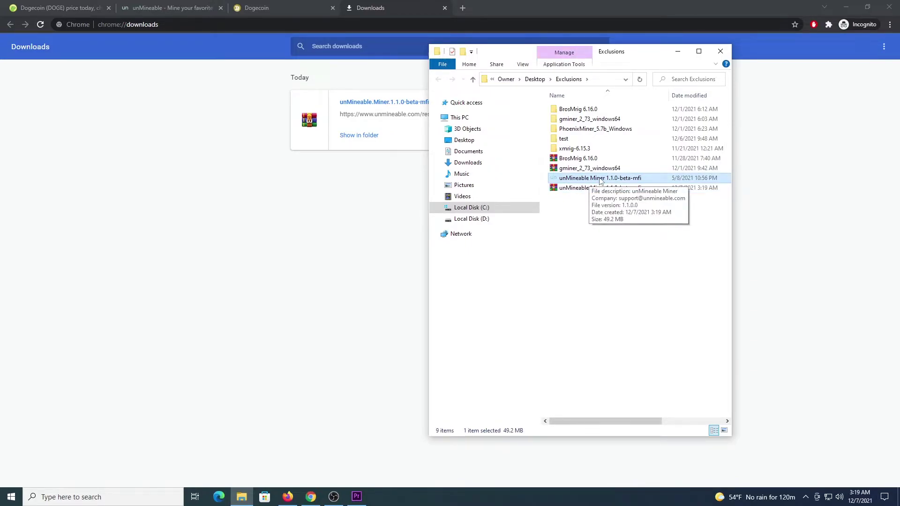
right_click(602, 181)
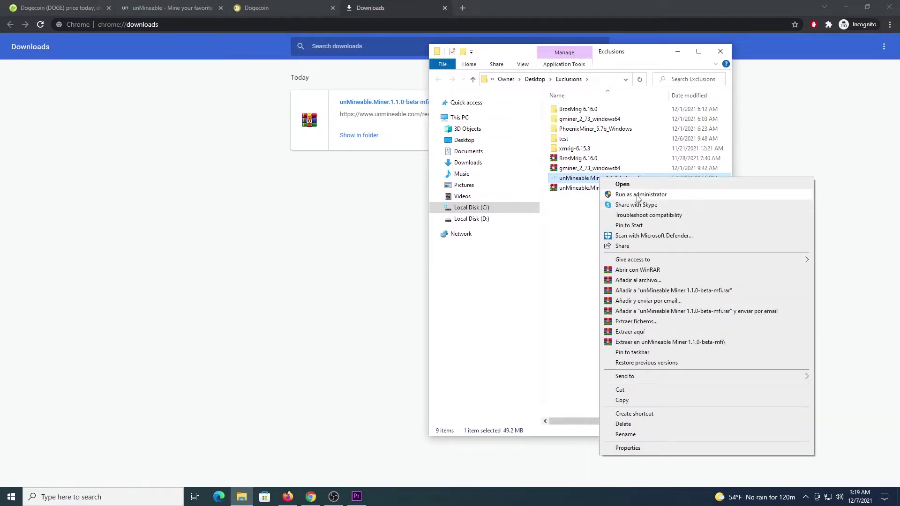
left_click(640, 195)
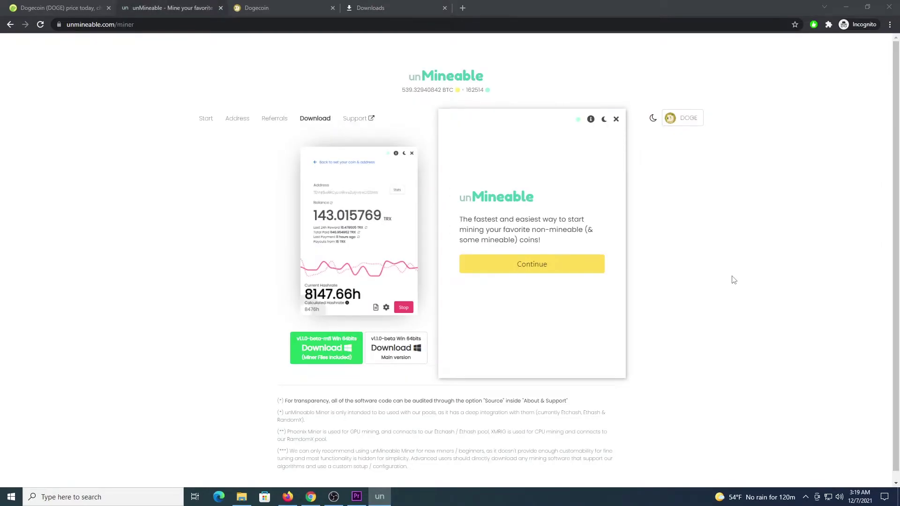
Get past the welcome screen and choose CPU mining of Dogecoin
left_click(553, 270)
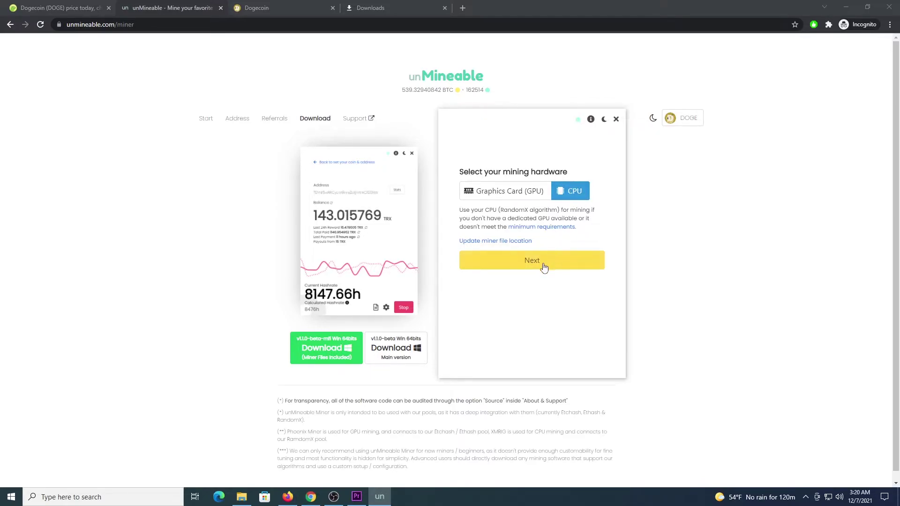
left_click(542, 264)
left_click(570, 191)
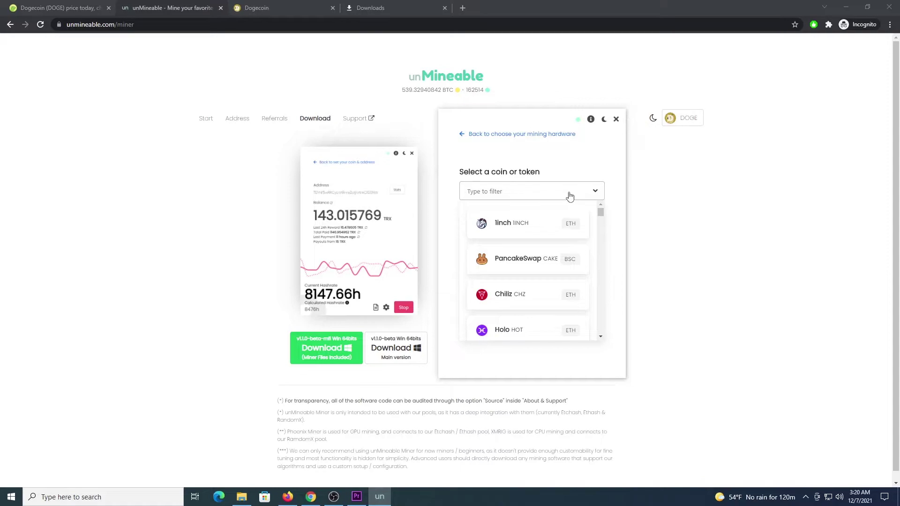
type("doge")
left_click(531, 224)
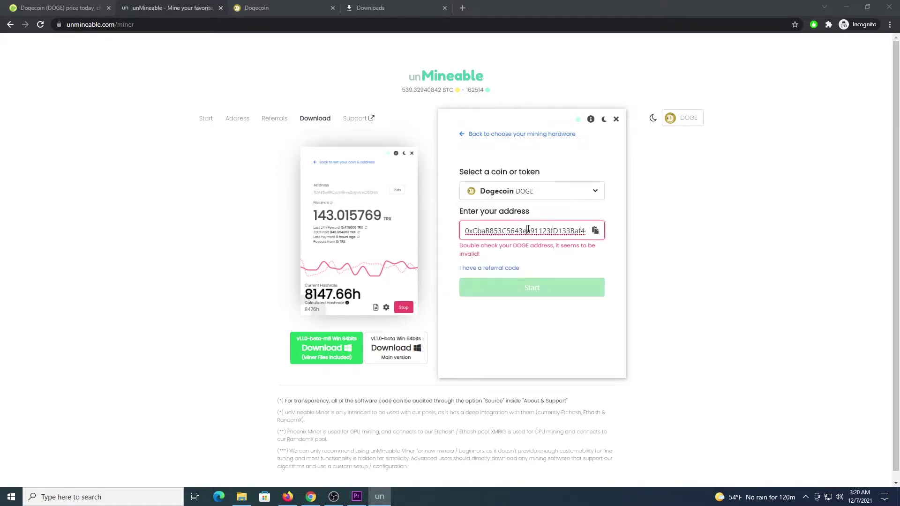
Paste the DOGE wallet address, add a referral code, and start mining
key("ctrl+a")
key("ctrl+v")
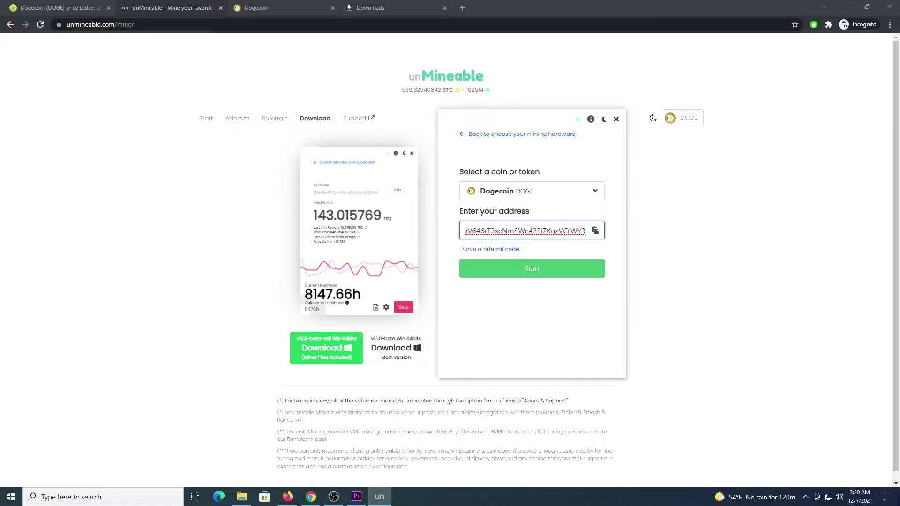
left_click(493, 249)
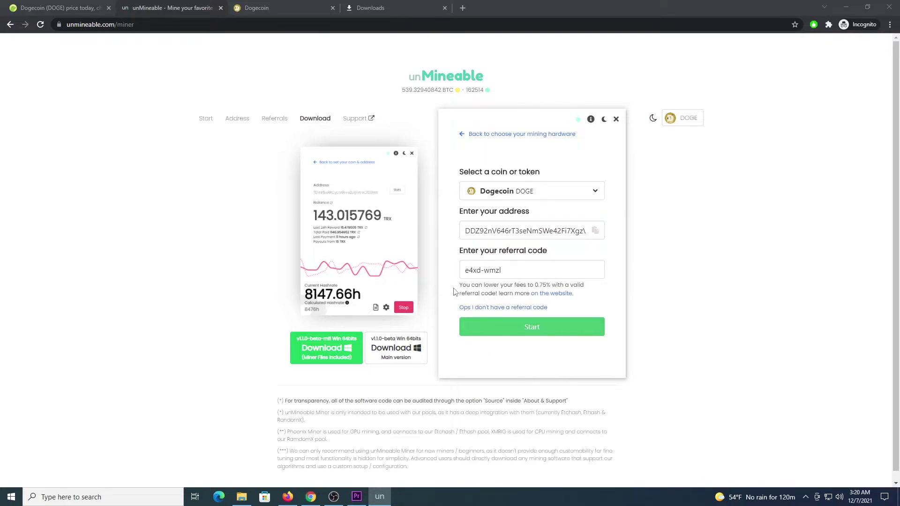
left_click(475, 272)
left_click(551, 331)
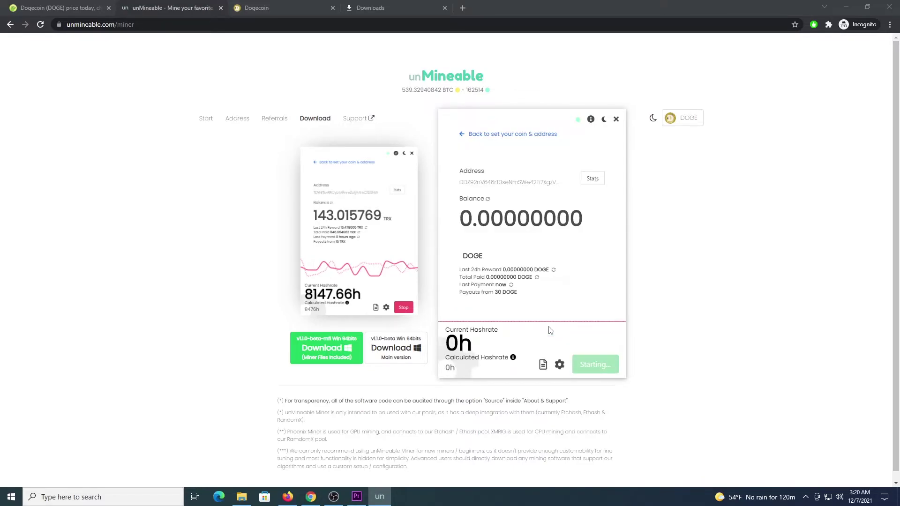
Inspect the advanced settings' worker name CPU, then close them without saving
left_click(559, 366)
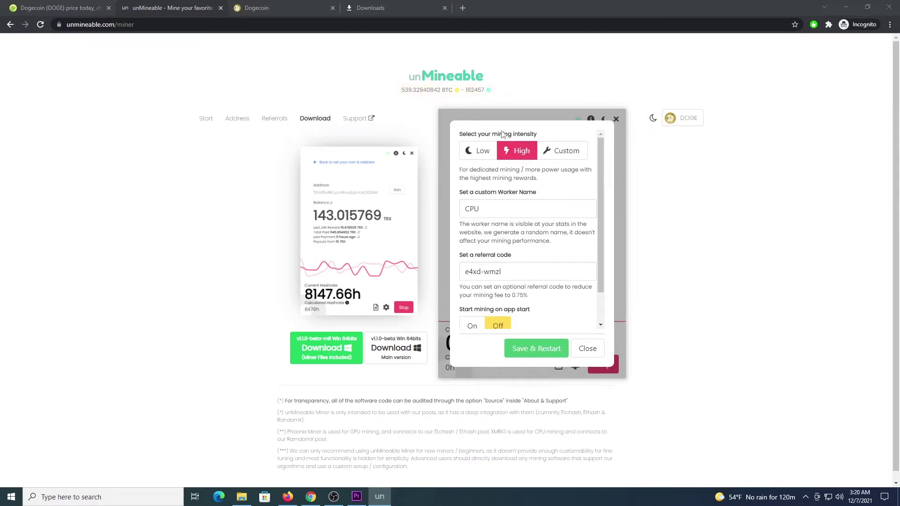
double_click(492, 208)
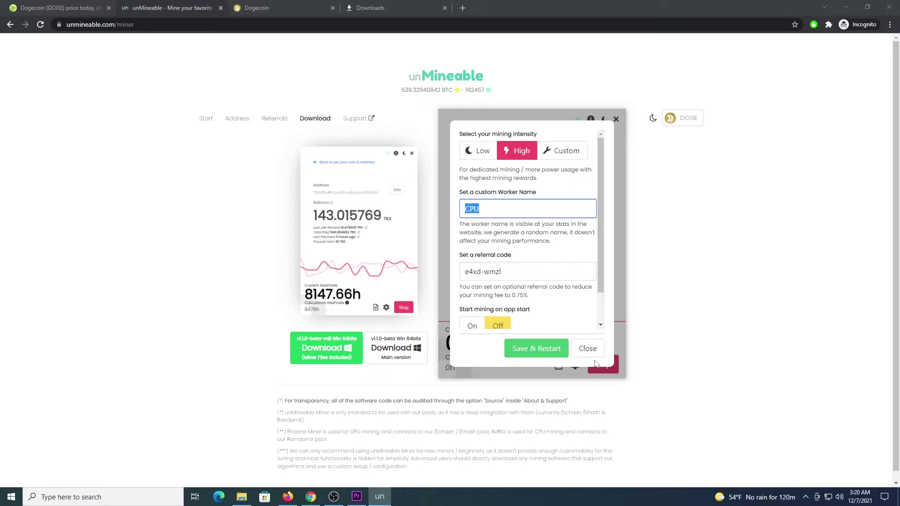
left_click(588, 348)
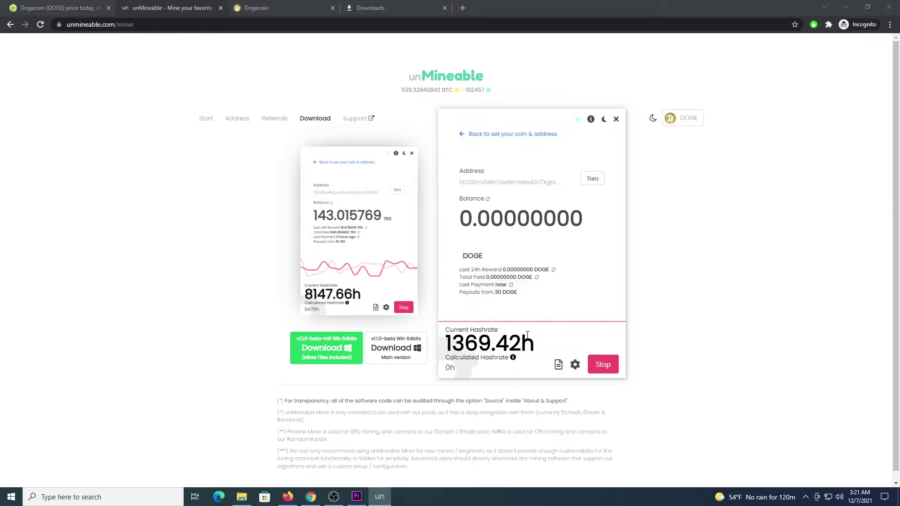
Stop the running DOGE mining in unMineable Miner
left_click(603, 365)
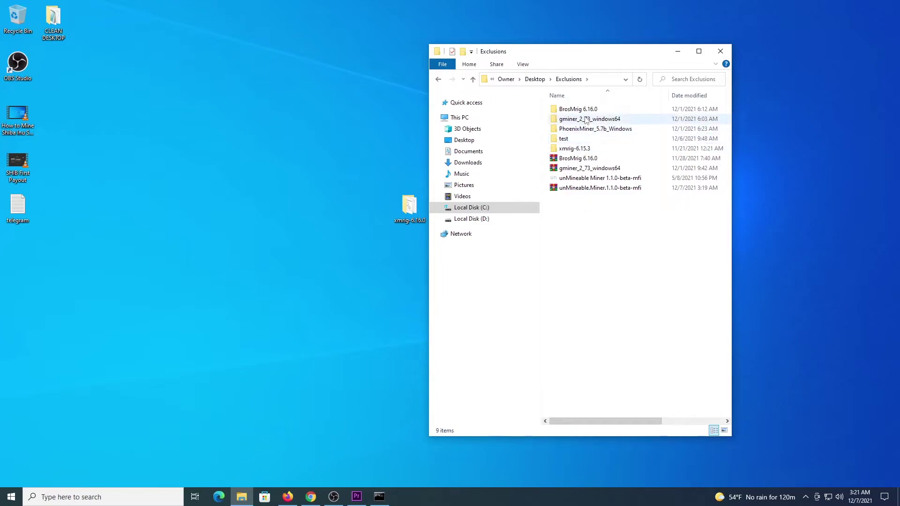
Open the BrosMrig 6.16.0 folder and run its Start_Mining script as administrator
double_click(578, 109)
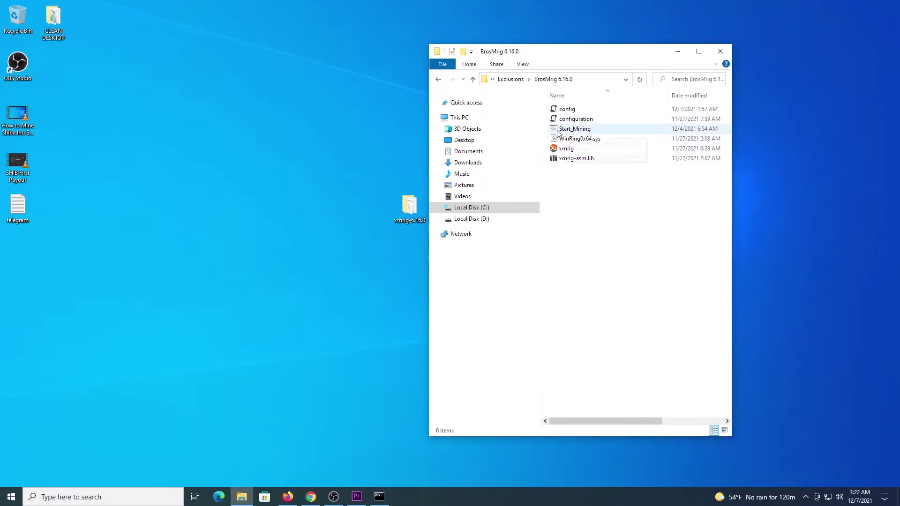
right_click(575, 129)
type("DOG")
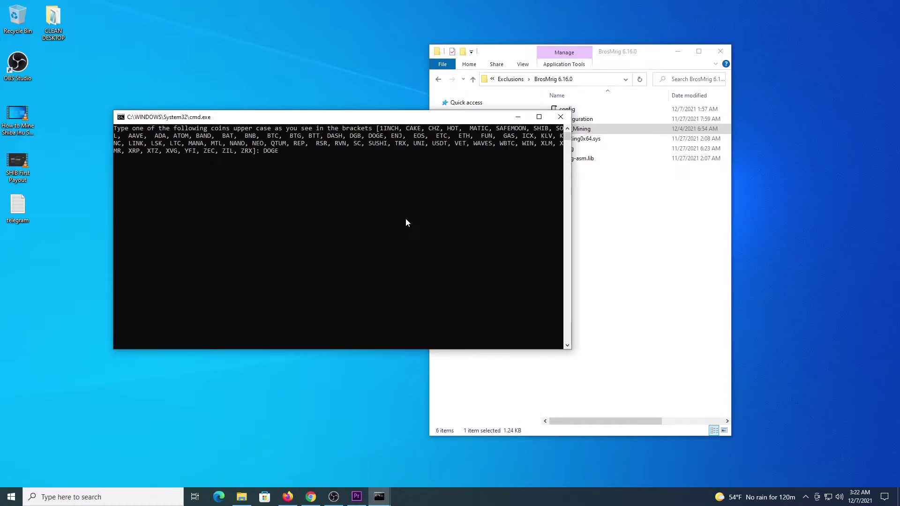
type("E")
Answer the script prompts with DOGE, the pasted wallet, eu and rig, then launch XMRig
key("Return")
key("ctrl+v")
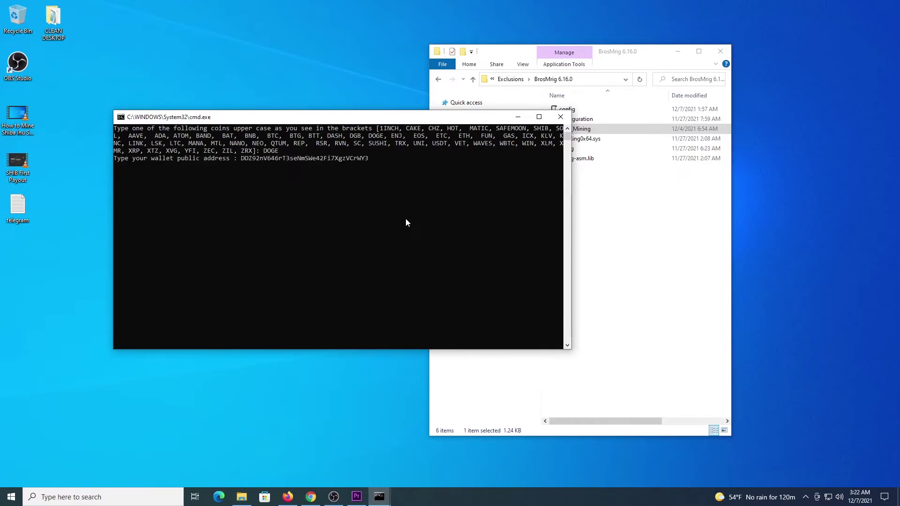
key("Return")
type("eu,asia] : eu")
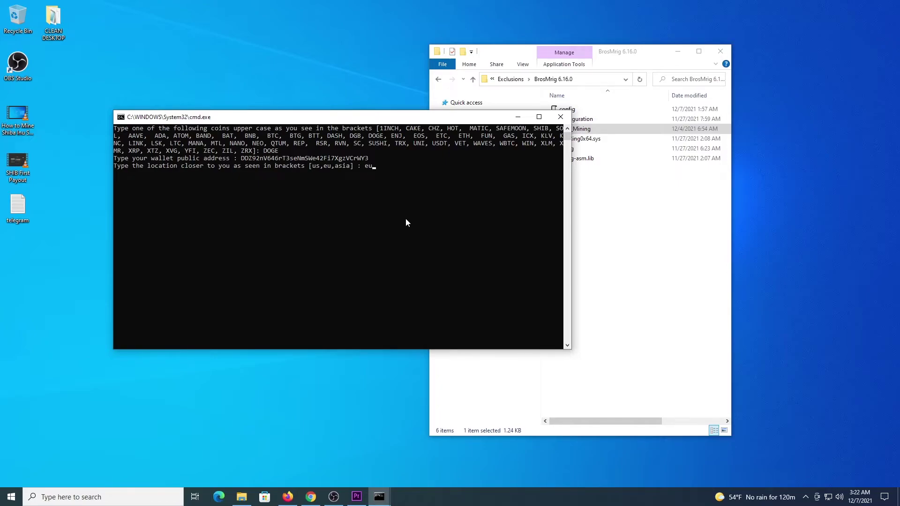
key("Return")
type("rig")
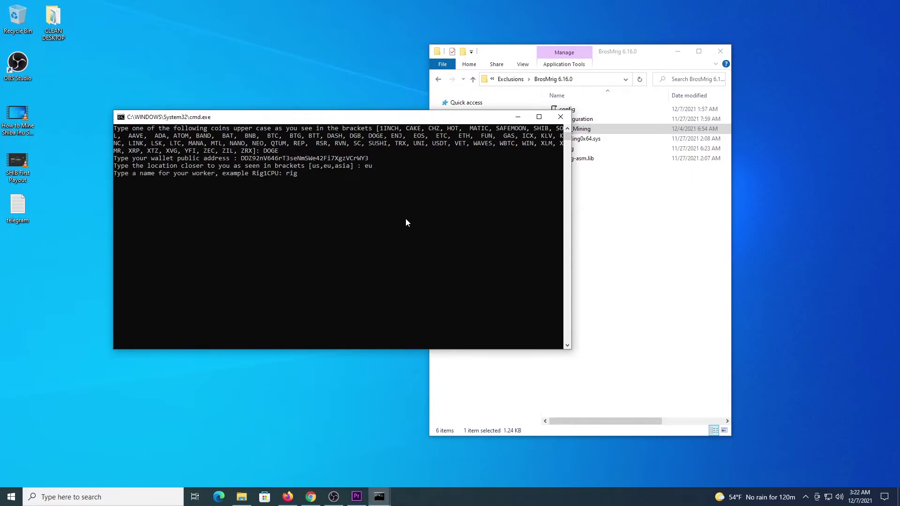
key("Return")
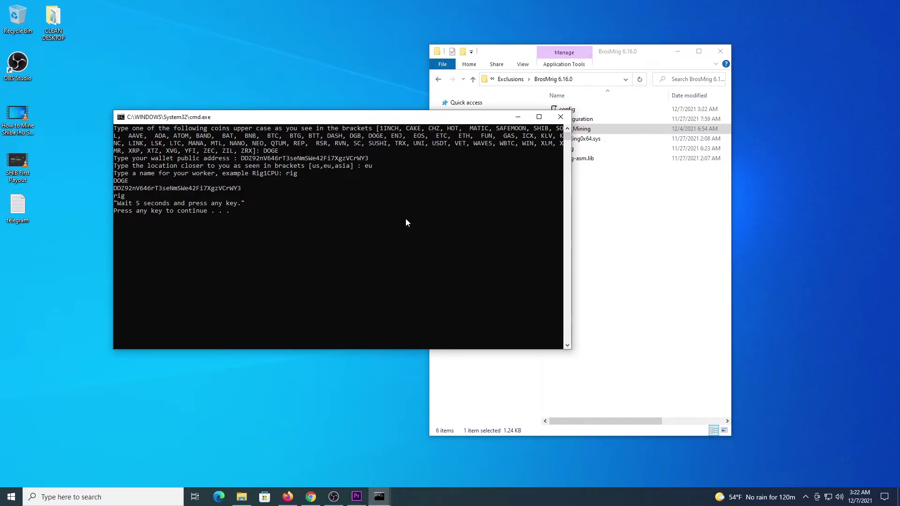
key("Return")
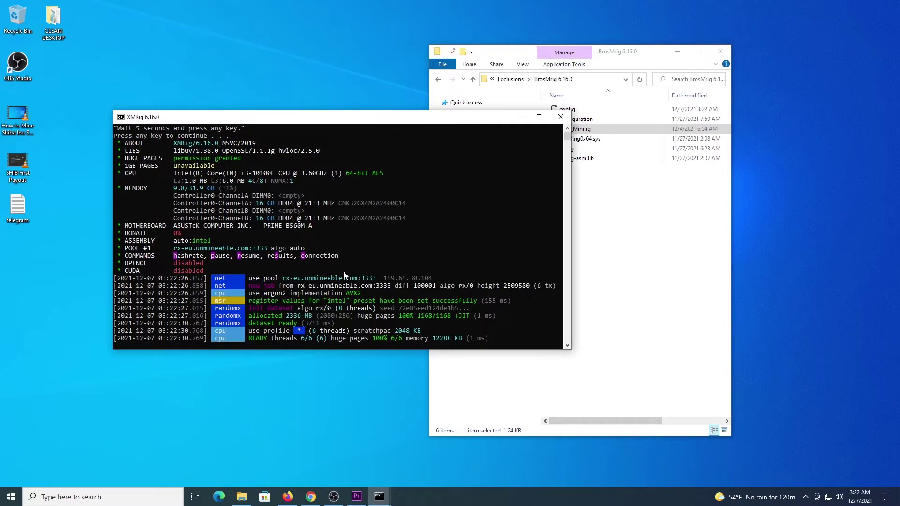
From Exclusions, open gminer_2_73_windows64 and run its Start_Mining script as administrator
left_click(507, 55)
left_click(473, 80)
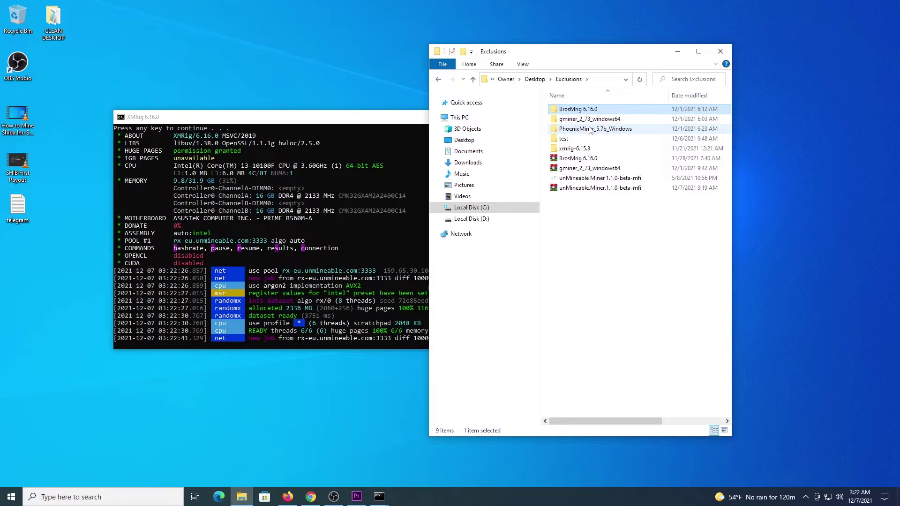
left_click(590, 120)
double_click(590, 121)
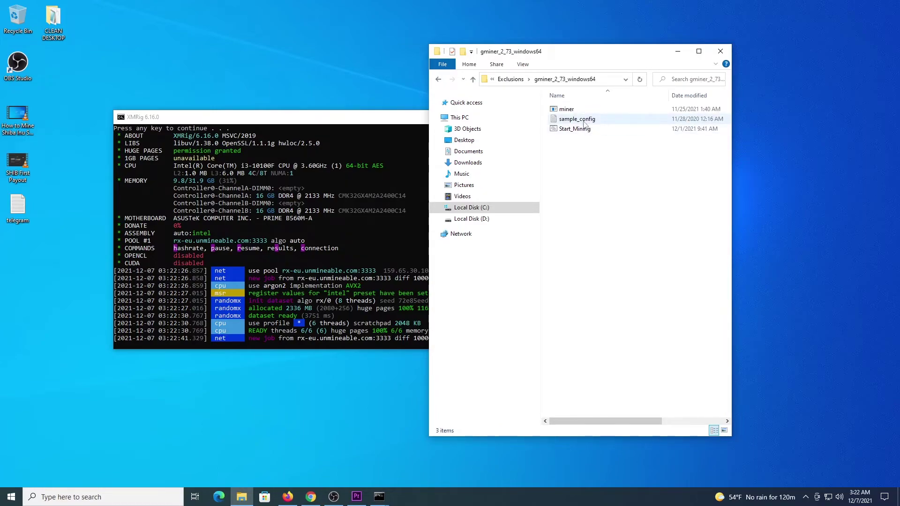
left_click(576, 130)
right_click(575, 131)
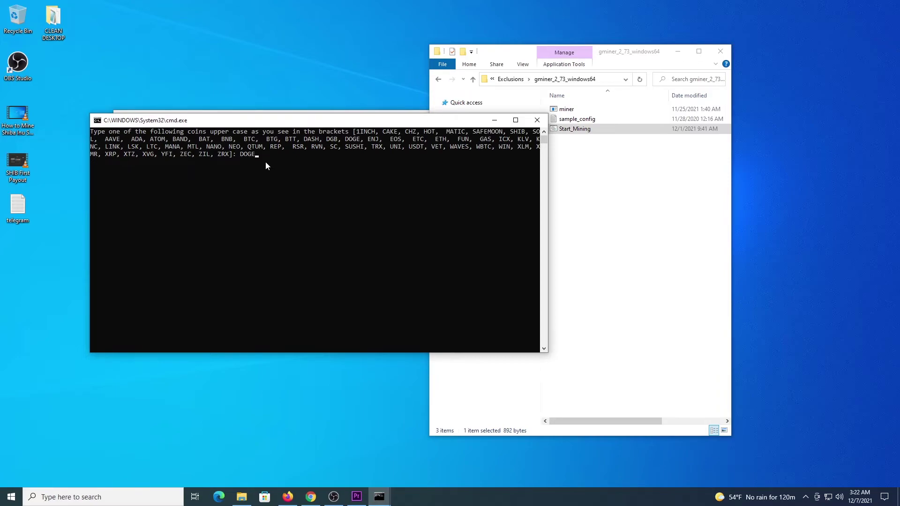
Answer the prompts with DOGE, the pasted wallet, eu, etchash and workergpu to start GMiner
key("Return")
type("DDZ92nV646rT3seNmSWe42Fi7XgzVCrWY3")
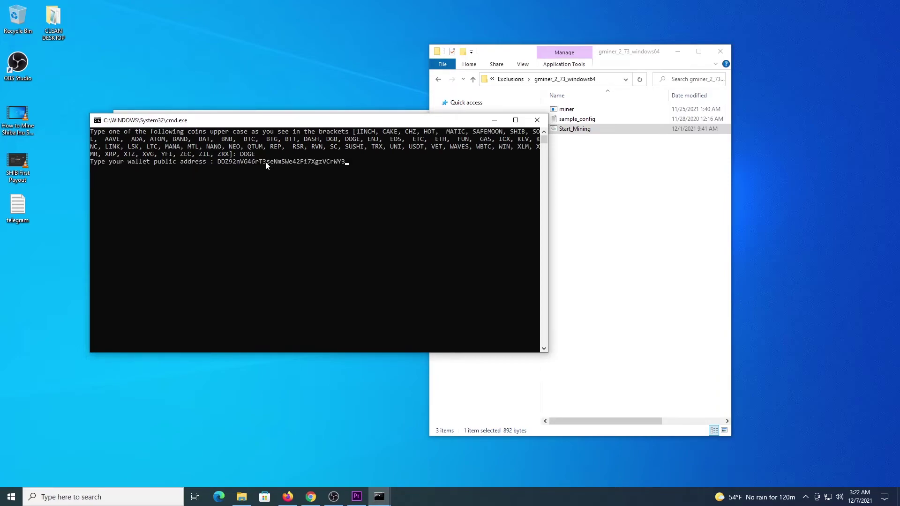
key("Return")
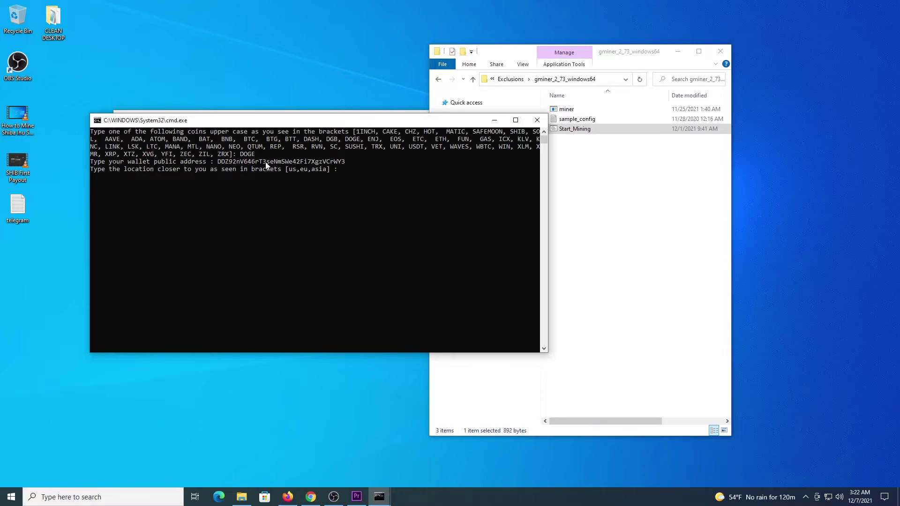
type("eu")
key("Return")
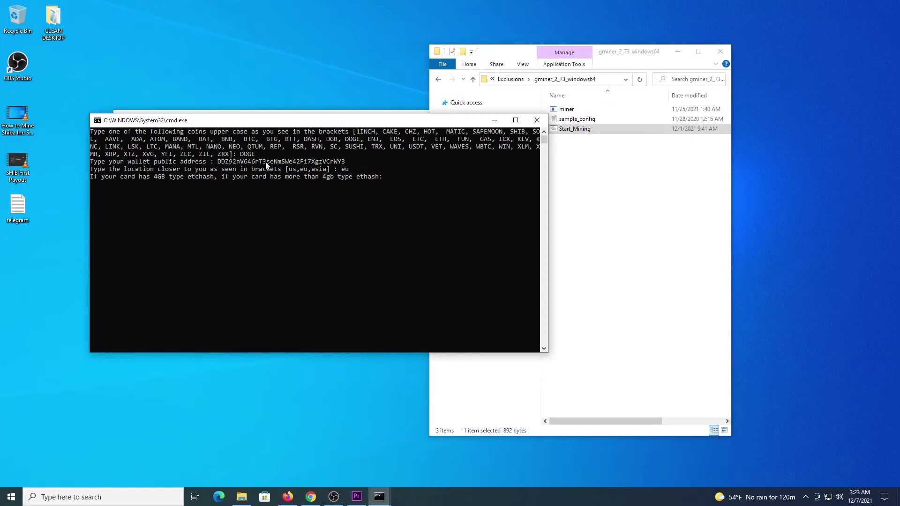
type("etchash")
key("Return")
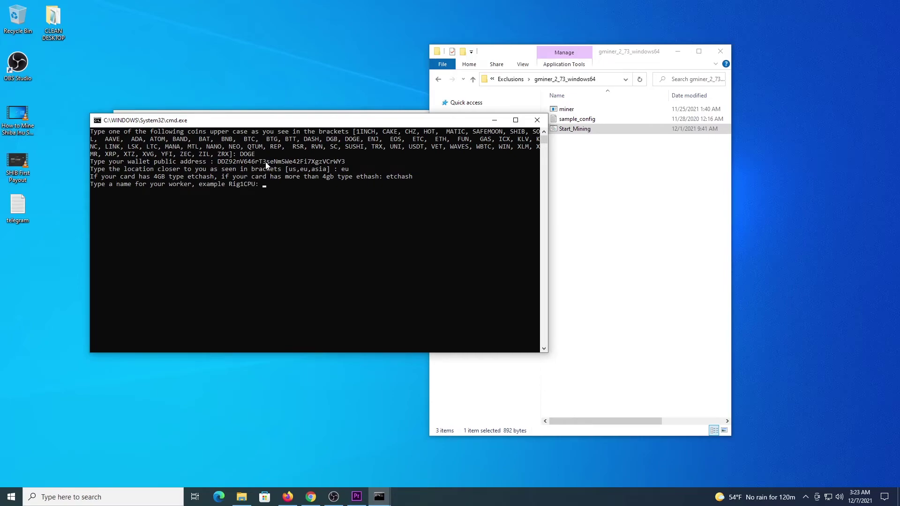
type("wor")
type("kergpu")
key("Return")
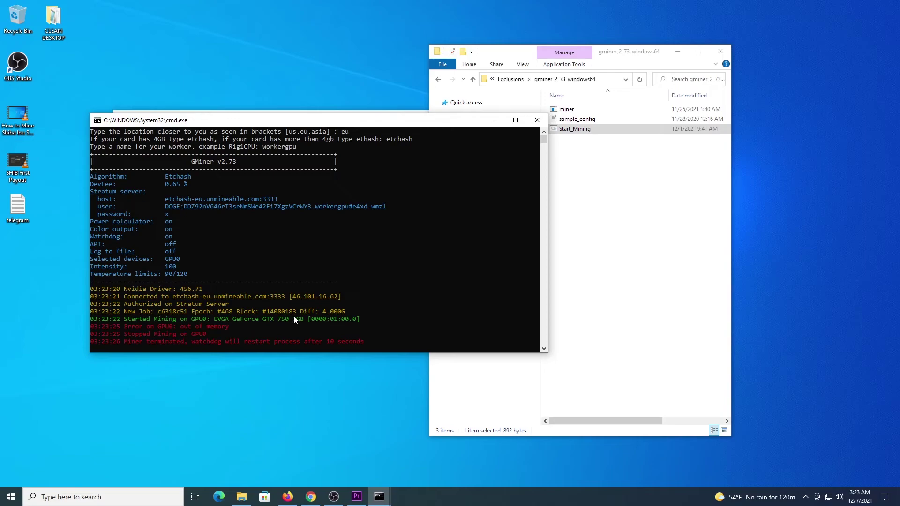
Terminate the crashed GMiner GPU batch job with Ctrl+C and confirm, leaving XMRig running
key("ctrl+c")
type("y")
key("Return")
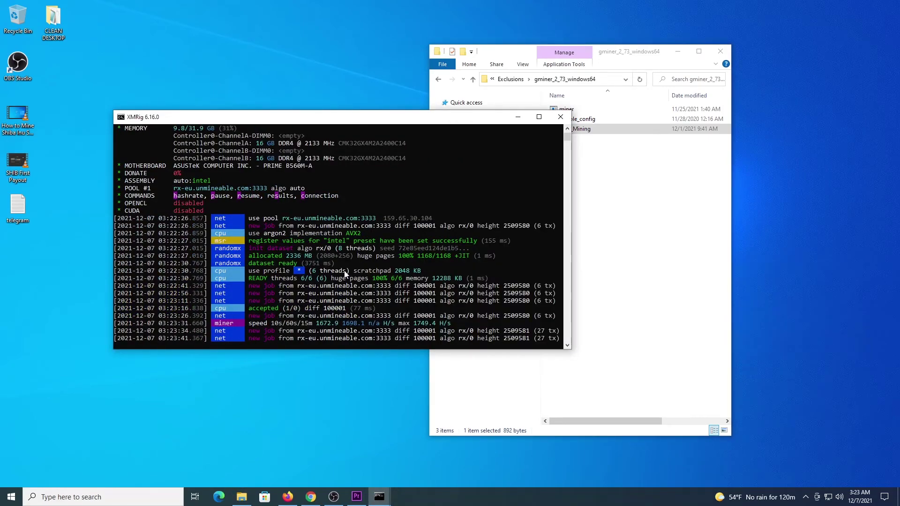
Print XMRig's hashrate table showing six CPU threads totalling about 1728 H/s
key("h")
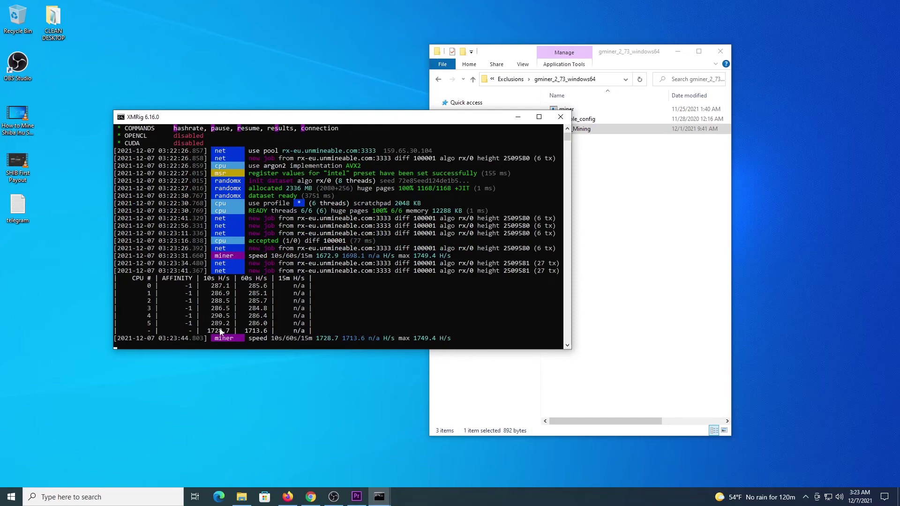